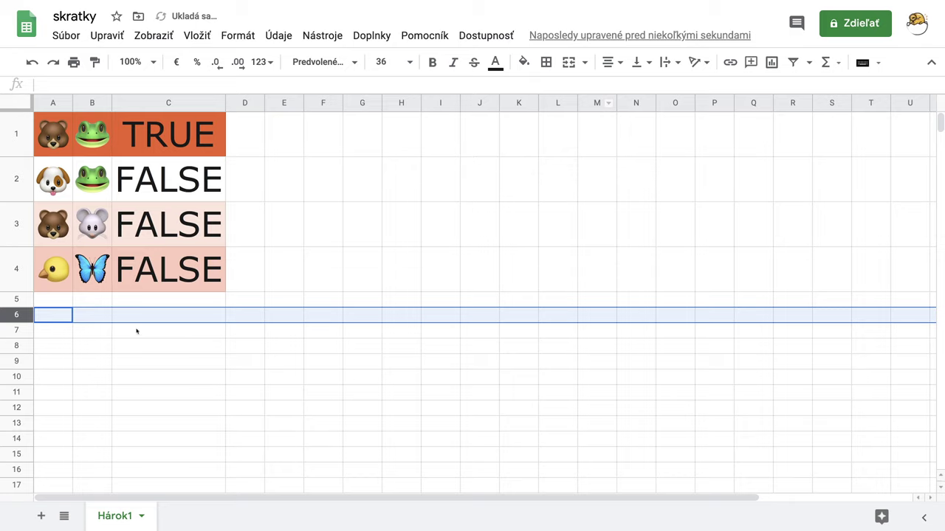
Step: Enter the label AND in cell C6, below the existing TRUE/FALSE results
click(136, 320)
text(A)
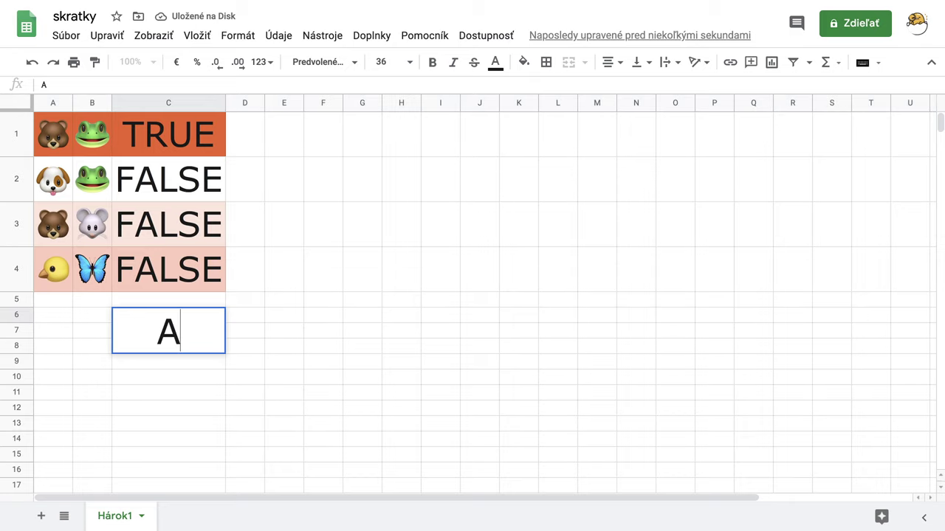
text(ND)
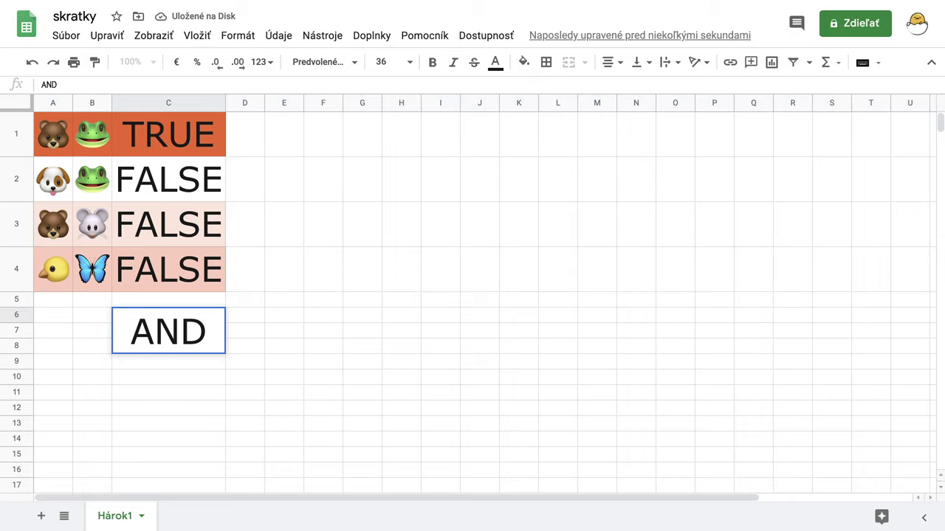
key(Return)
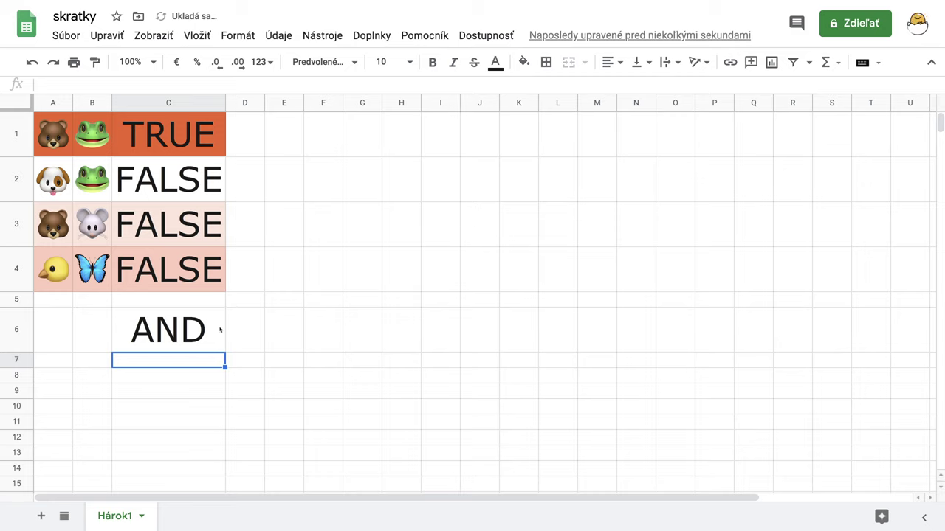
Step: Enter the label OR in cell D6 and fit column D's width to it
click(240, 337)
text(OR)
key(Return)
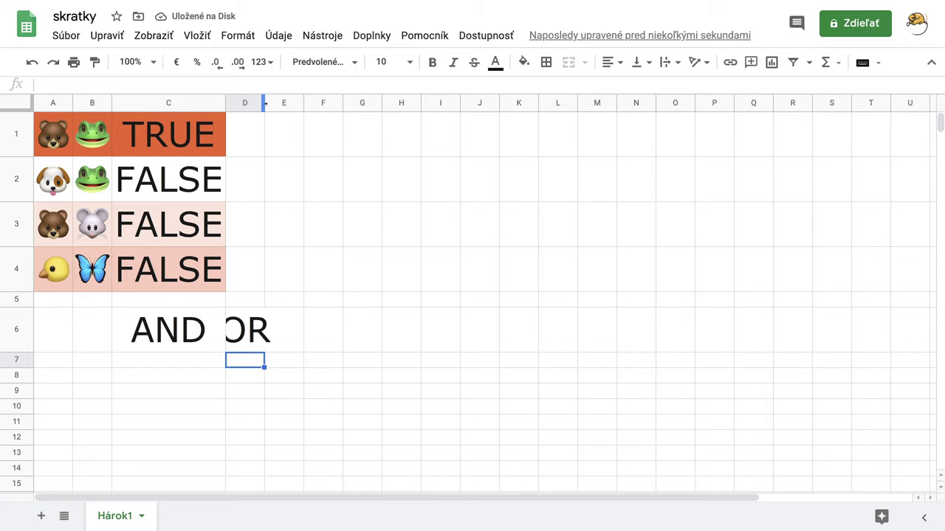
double_click(264, 104)
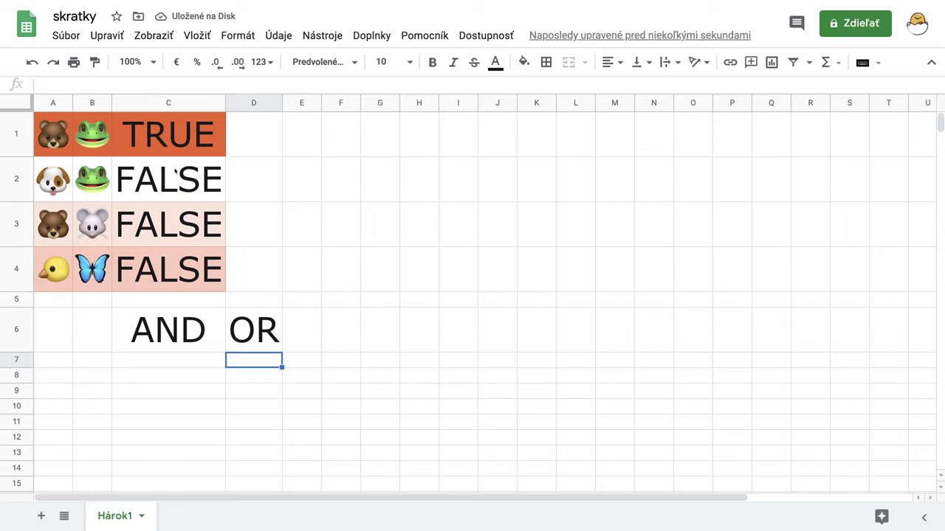
Step: Examine the AND formula in C1 and compare the animals in rows 2 and 3 with its conditions
click(173, 148)
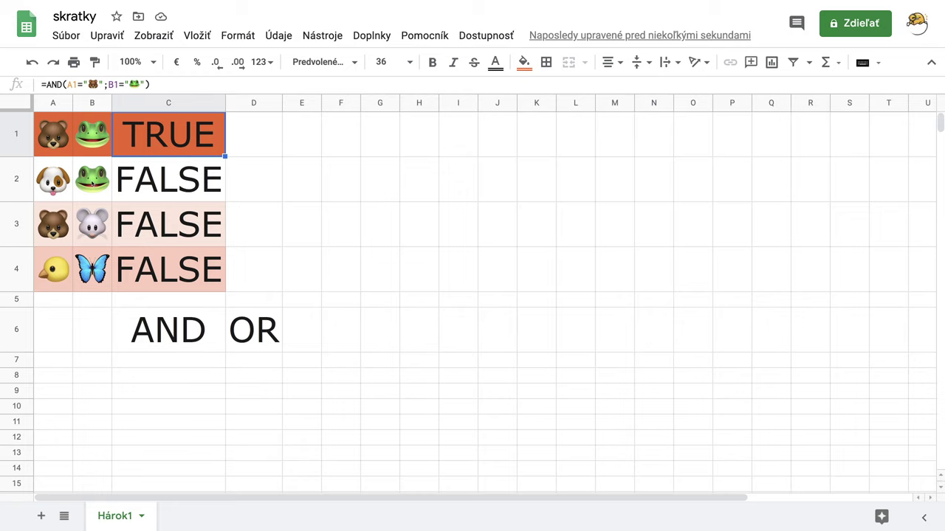
click(95, 190)
click(63, 195)
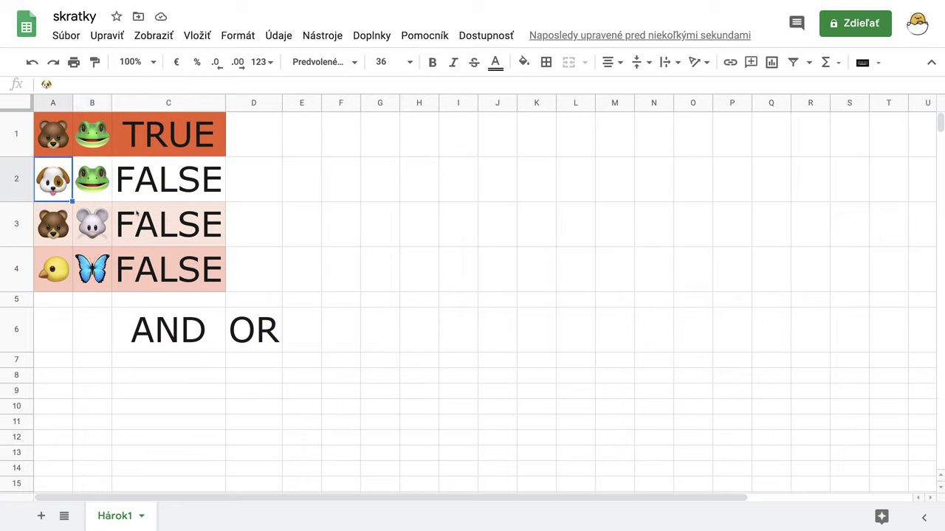
click(64, 239)
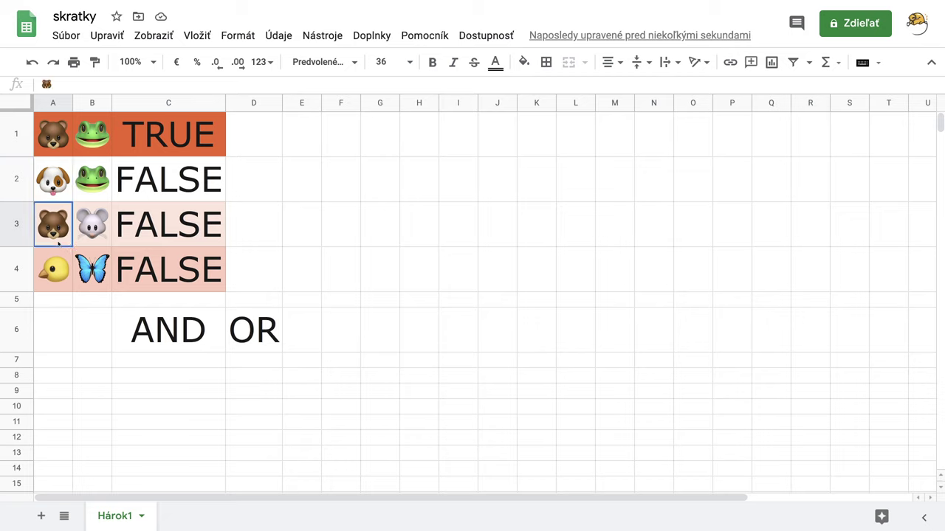
click(96, 246)
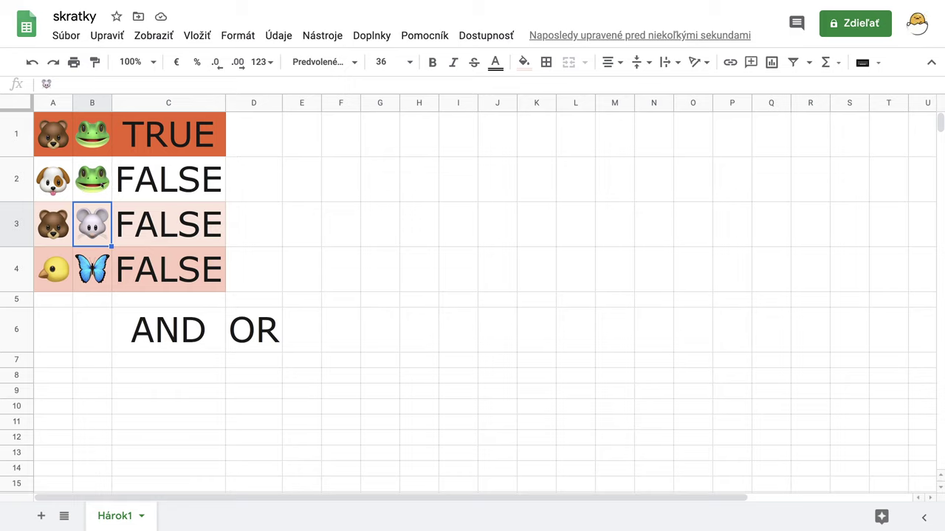
click(98, 197)
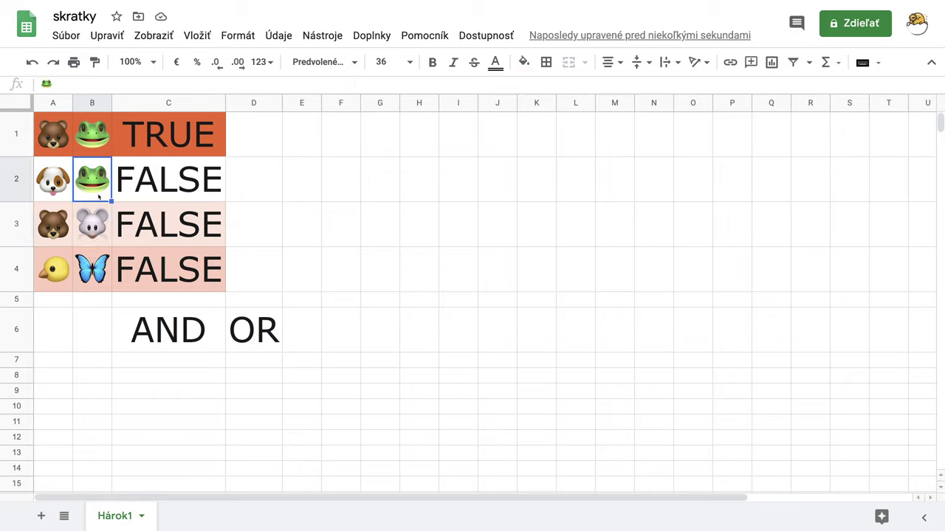
click(63, 242)
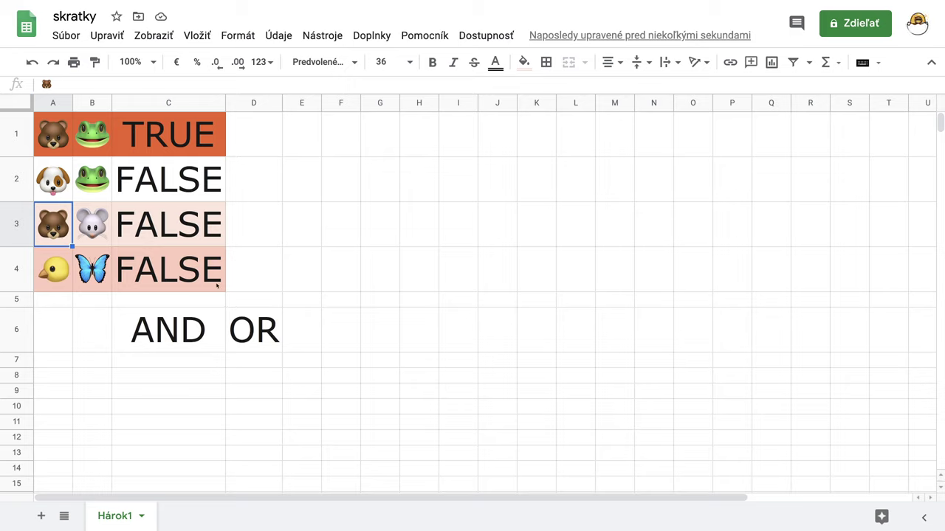
Step: Start an OR formula in D1 with the first condition A1="🐻", inserting the bear emoji between the quotes
click(251, 144)
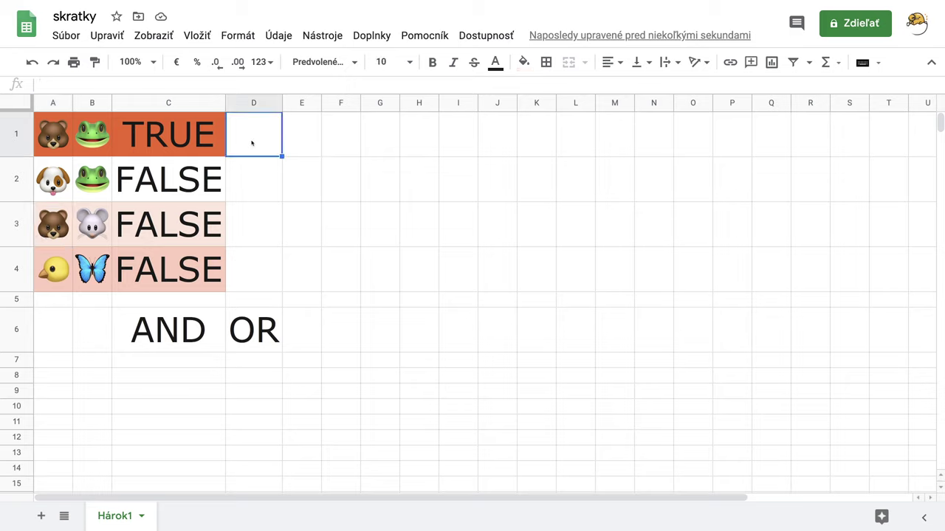
text(=)
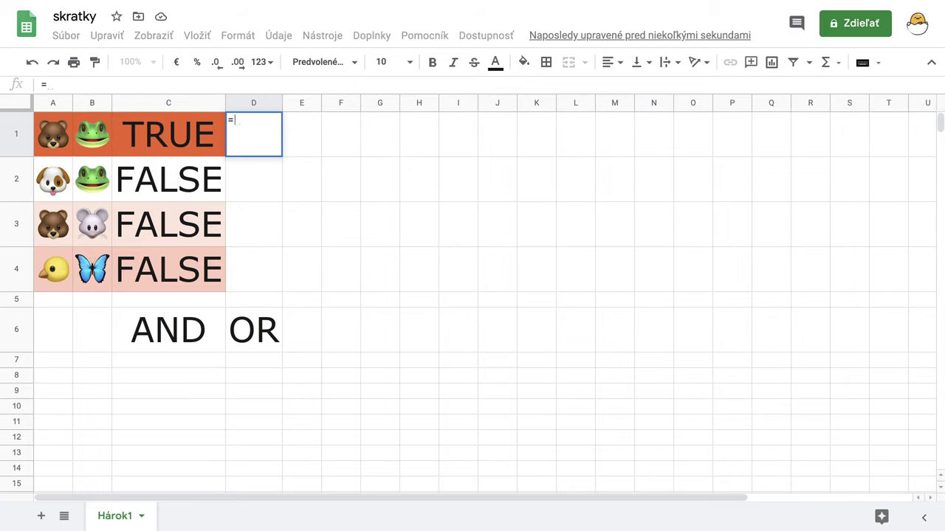
text(OR)
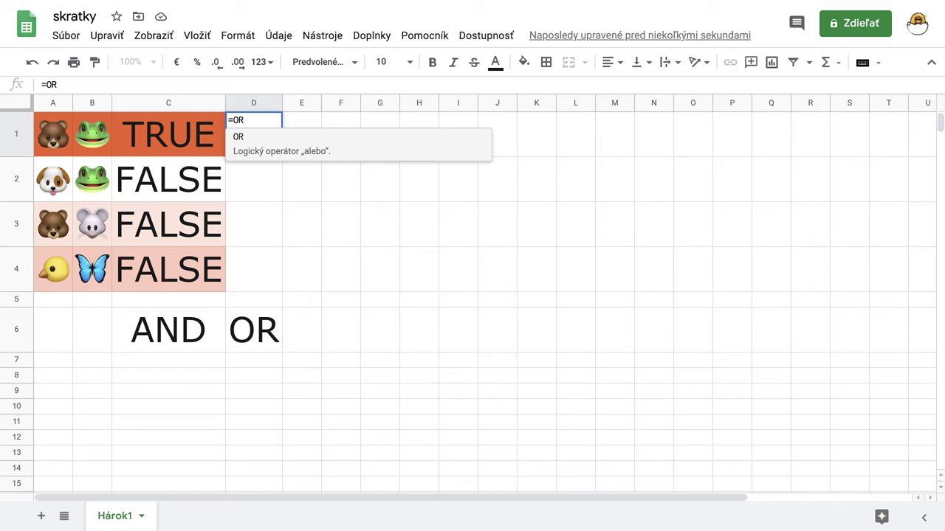
text(()
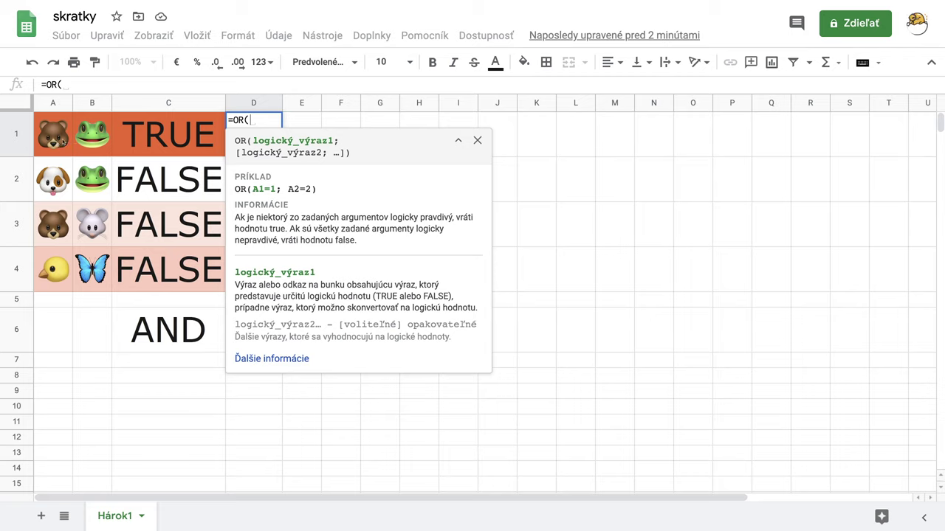
click(64, 140)
text(=)
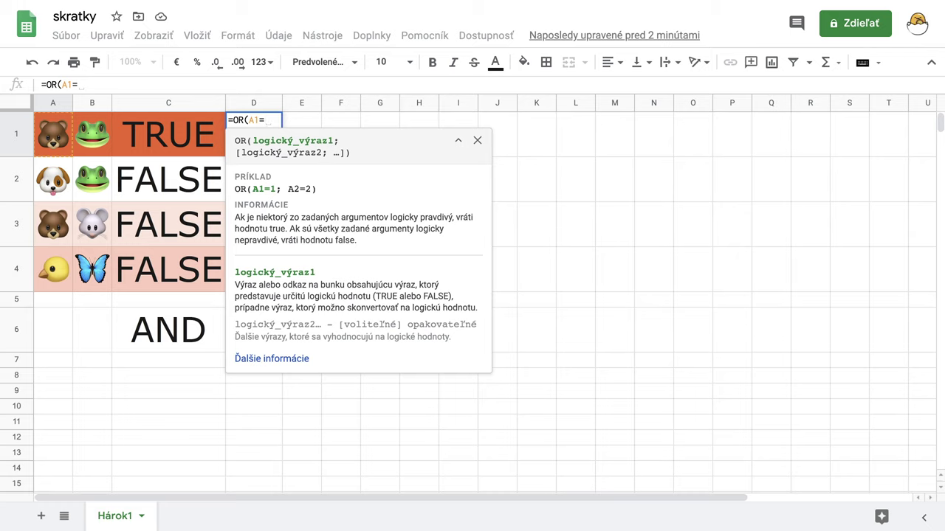
text("")
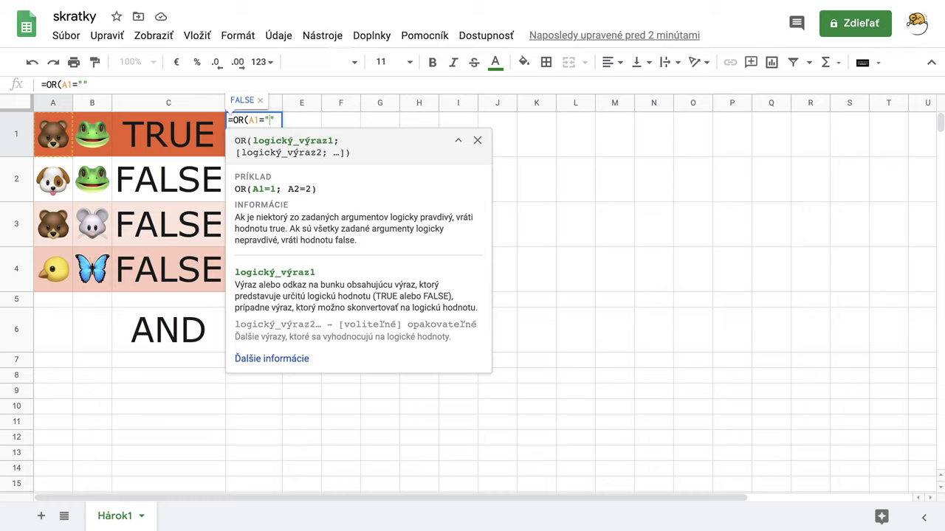
key(ctrl+super+space)
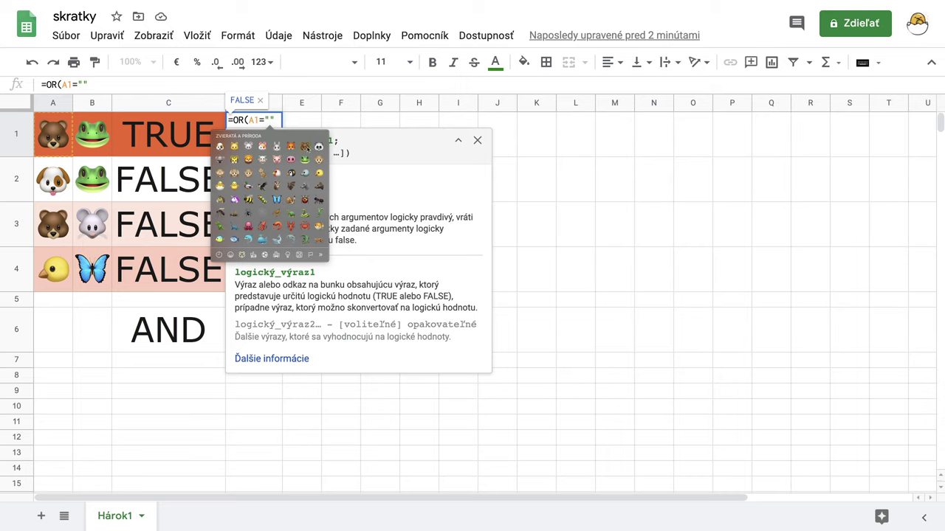
click(305, 147)
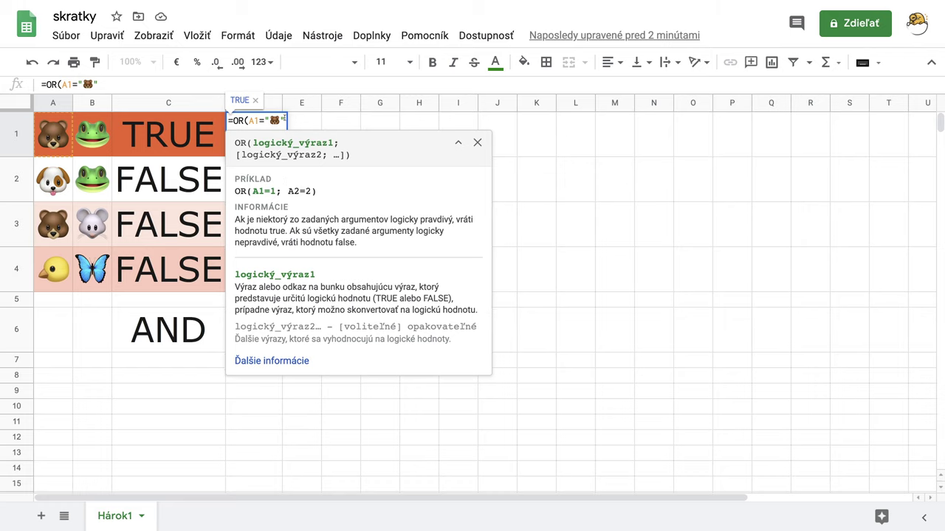
Step: Add the second condition B1="🐸" to the OR formula in D1 and complete the formula
text(;)
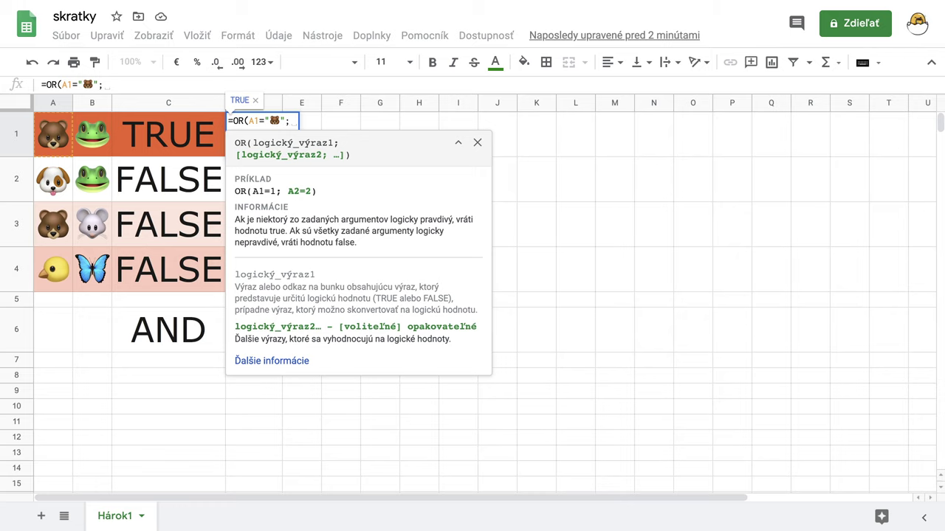
click(94, 149)
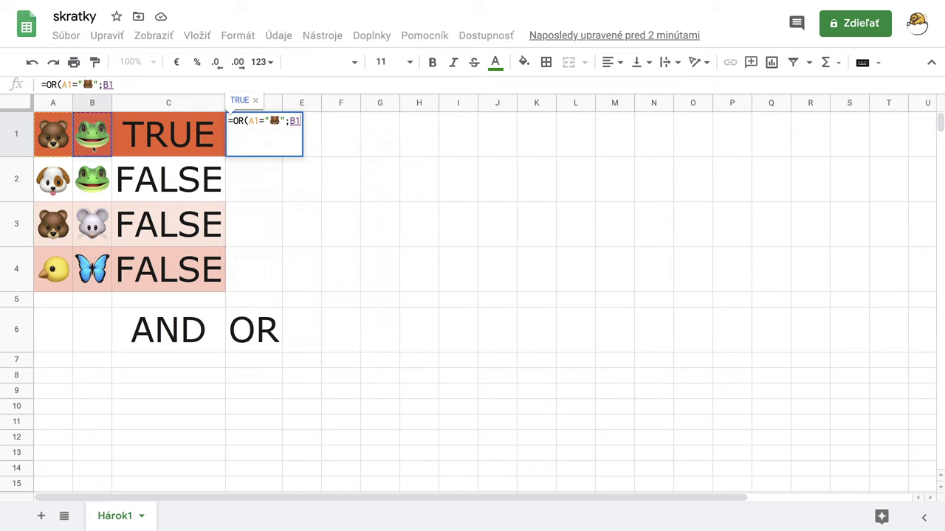
text(=)
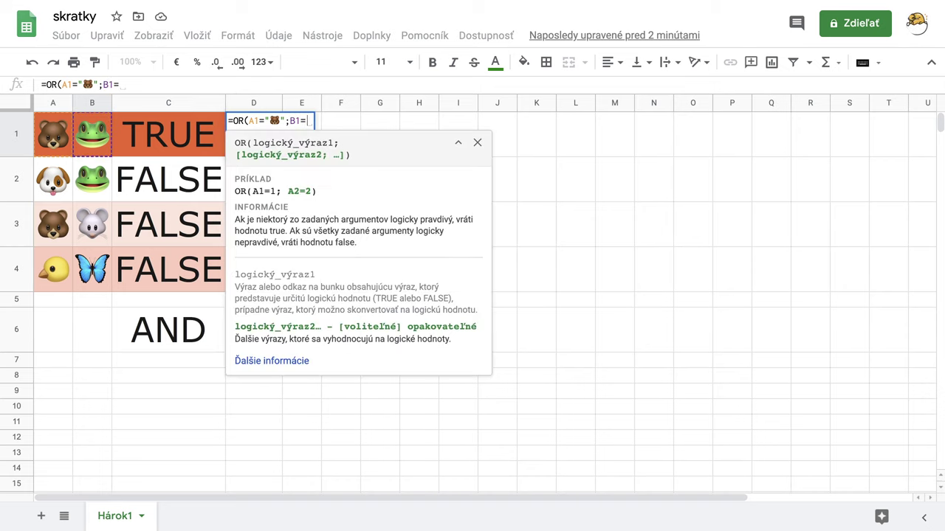
text("")
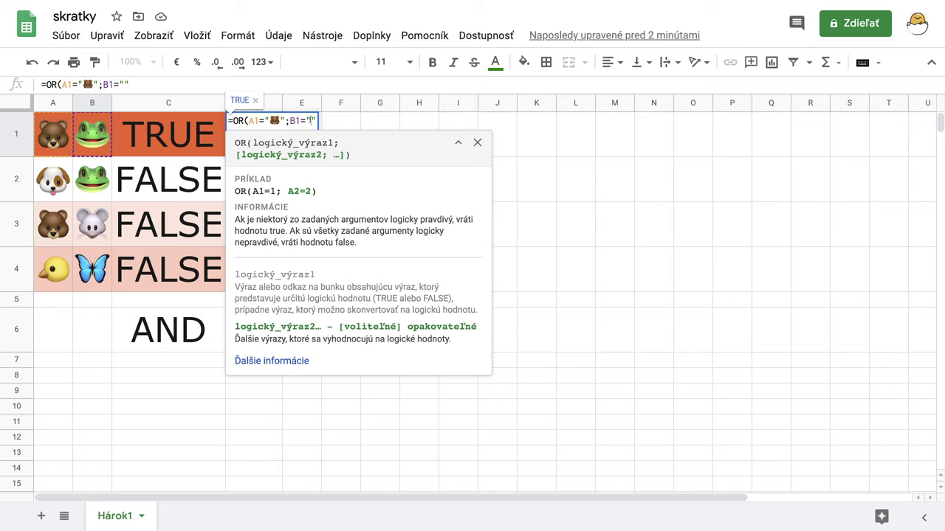
key(ctrl+super+space)
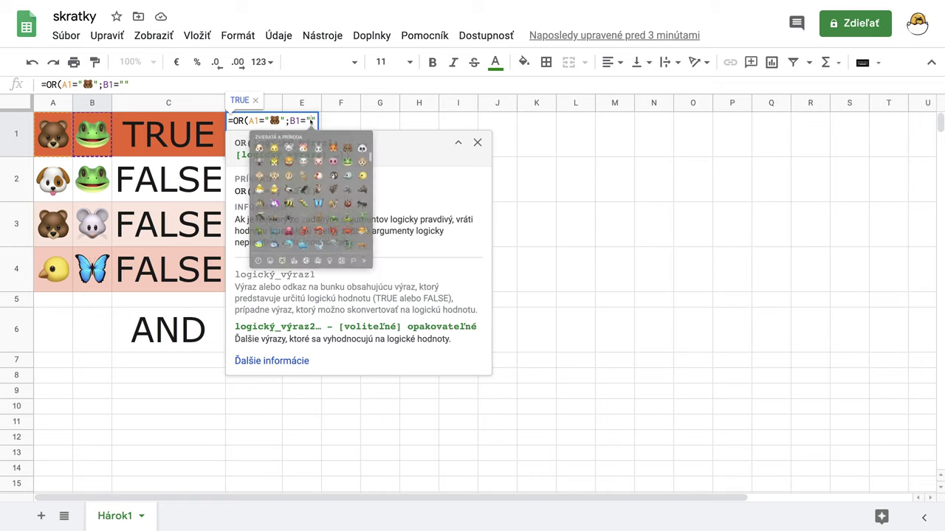
click(346, 160)
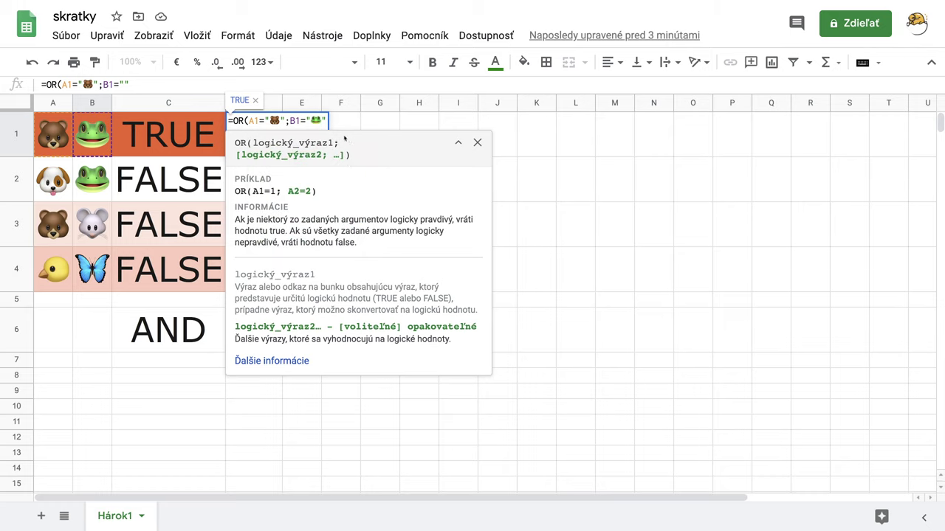
key(Return)
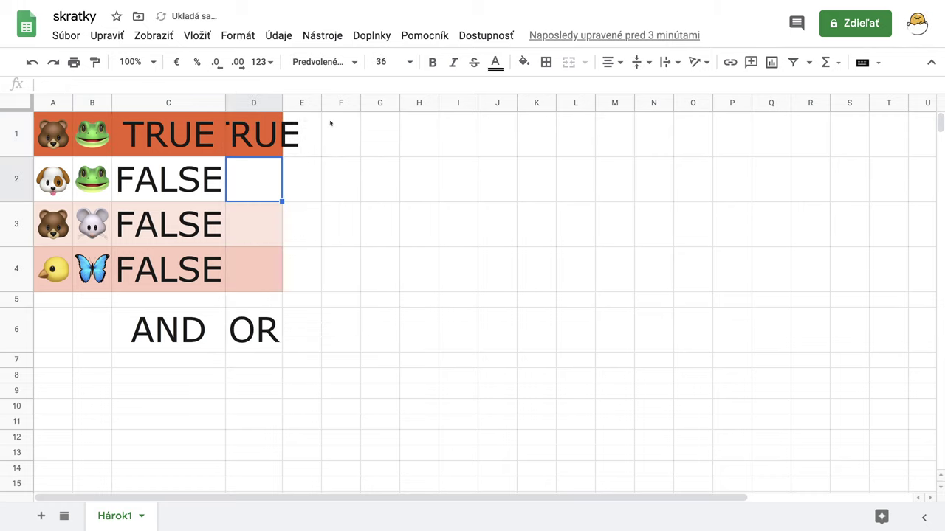
Step: Fill the OR formula from D1 down to D4 and widen column D to fit its contents
drag(280, 103, 324, 103)
click(309, 138)
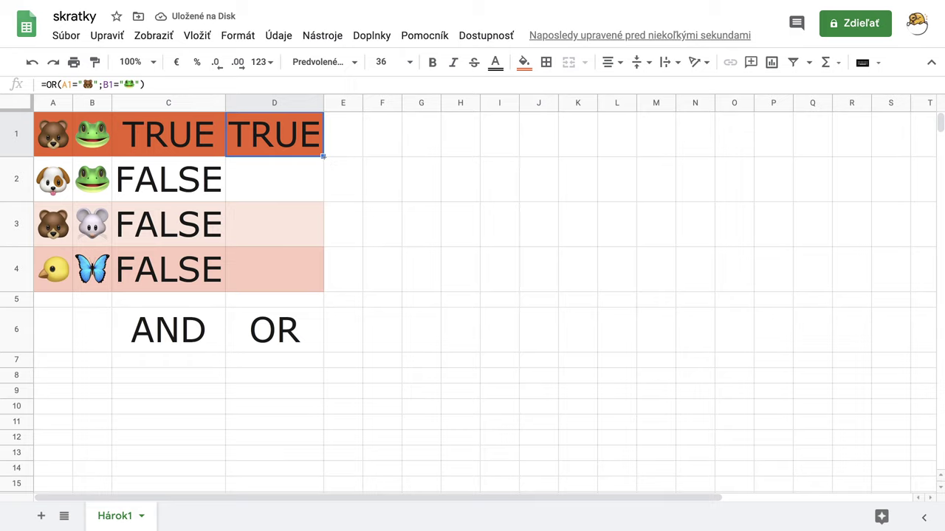
drag(323, 157, 324, 279)
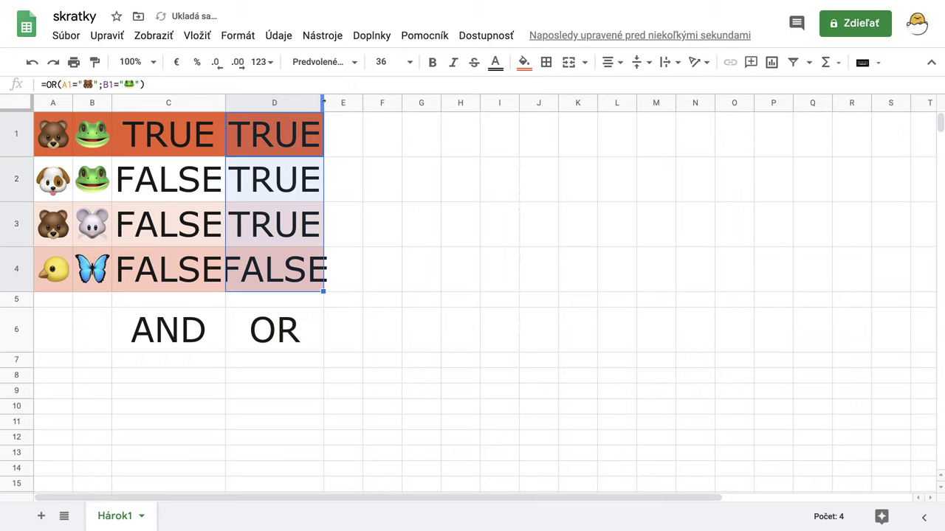
double_click(324, 102)
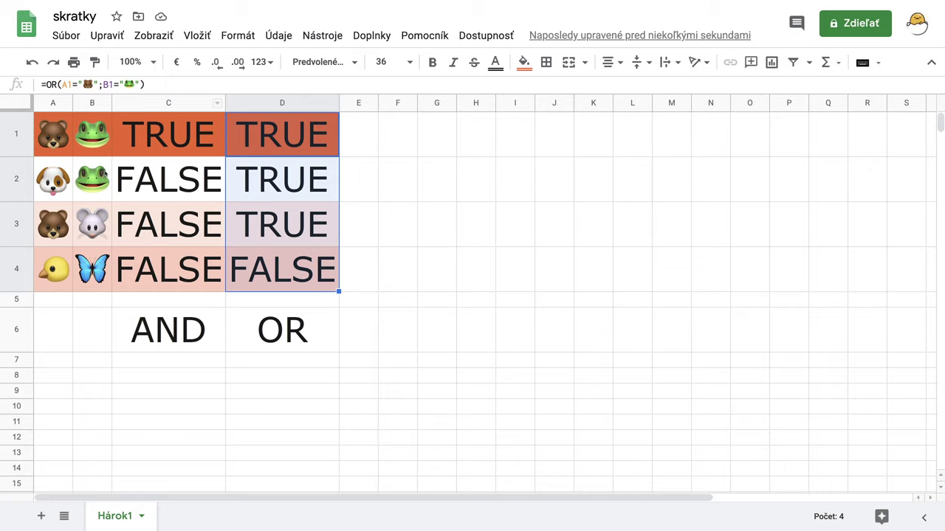
Step: Check the OR formulas in D2 and D3 against the animals in rows 2 and 3
click(106, 174)
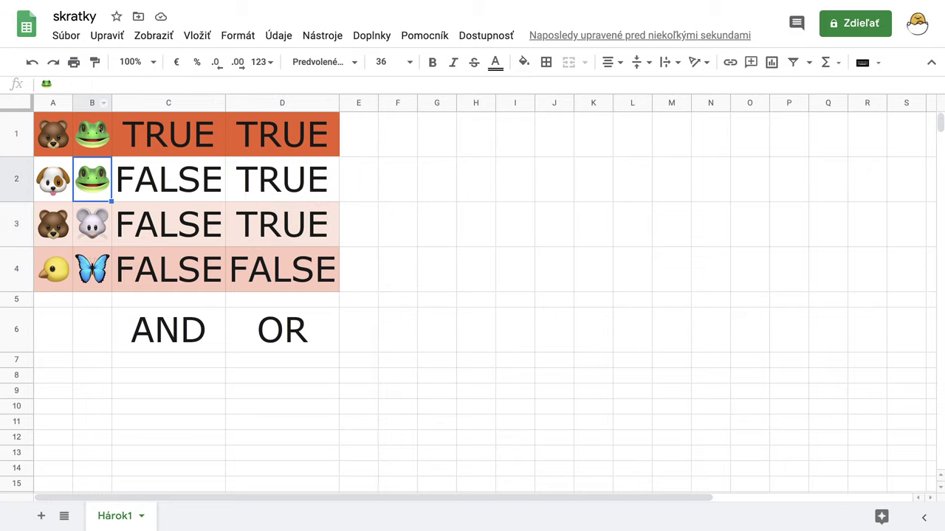
click(281, 182)
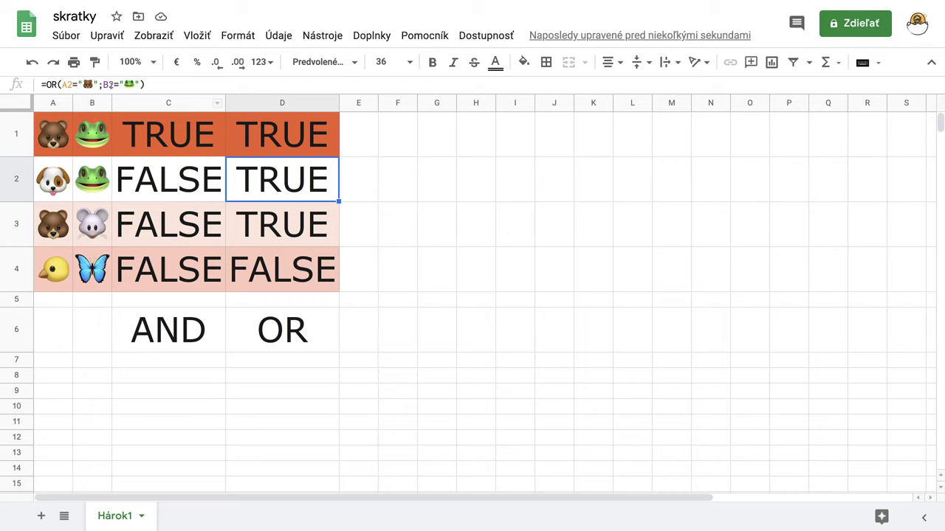
click(104, 85)
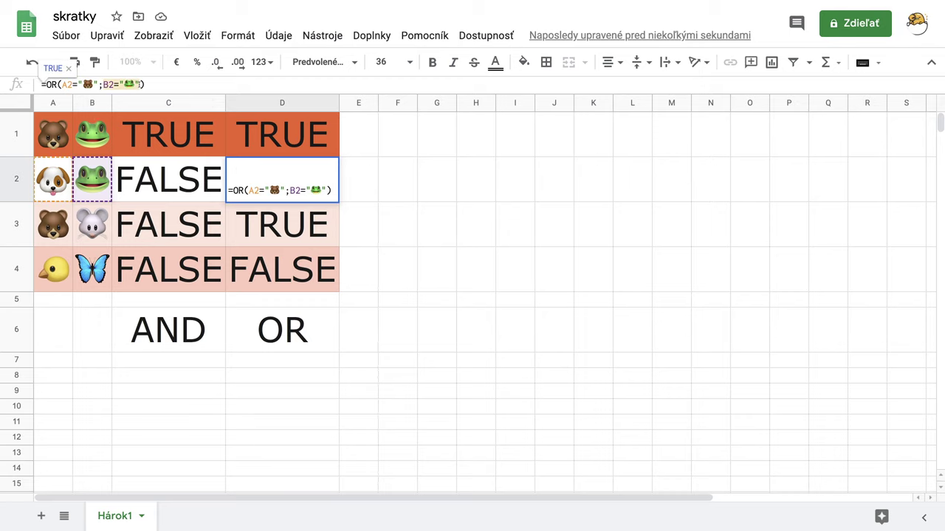
click(397, 235)
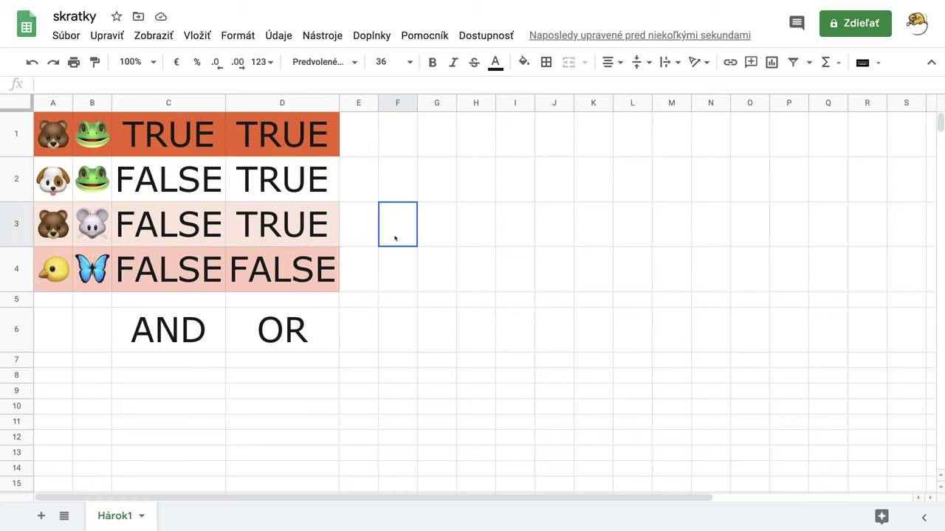
click(59, 231)
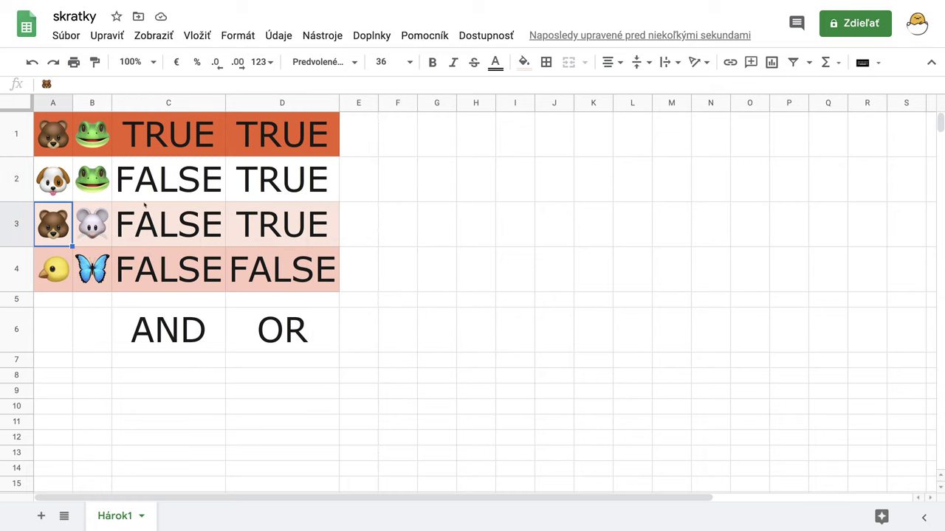
click(298, 227)
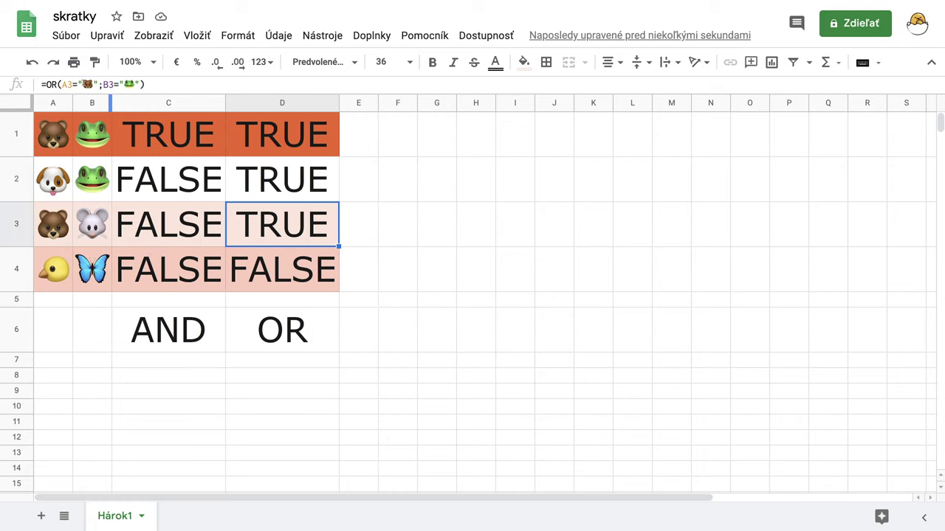
Step: Check the OR formulas in D3 and D4 against the animals in rows 3 and 4
click(65, 84)
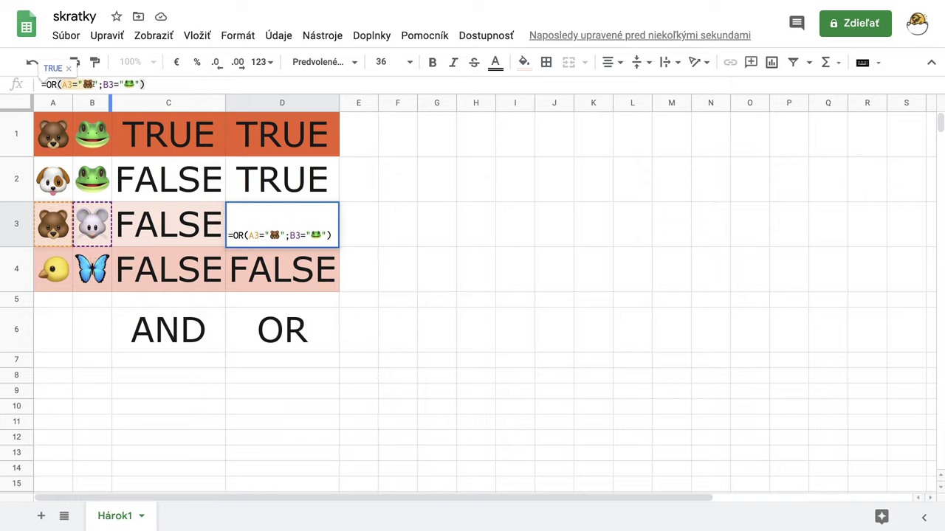
click(421, 154)
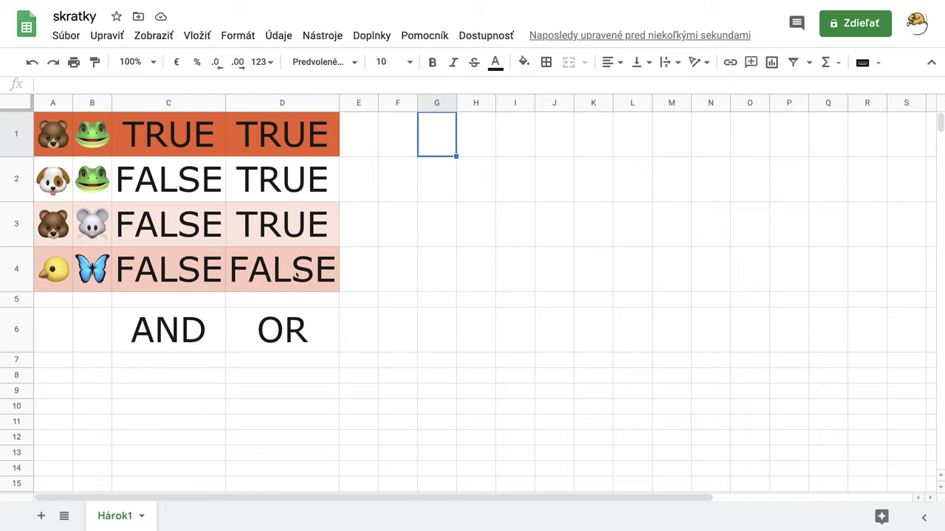
click(299, 273)
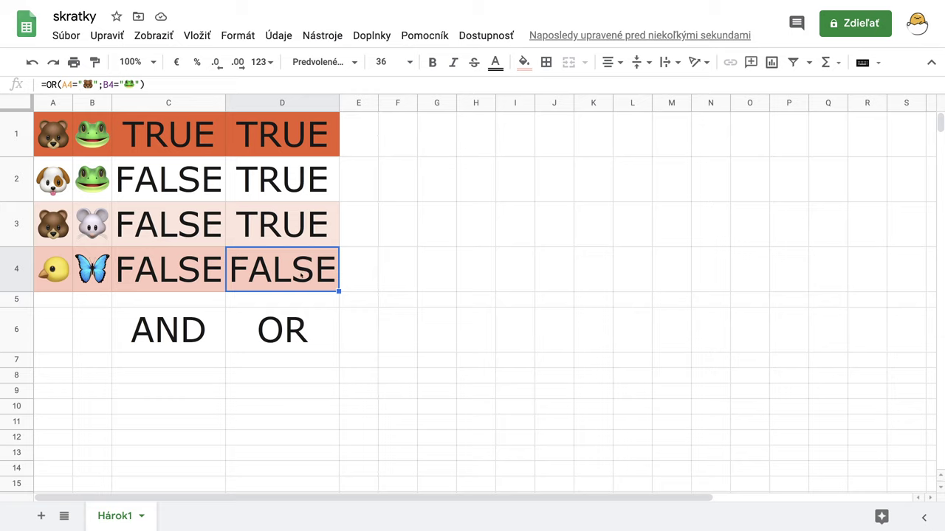
click(392, 280)
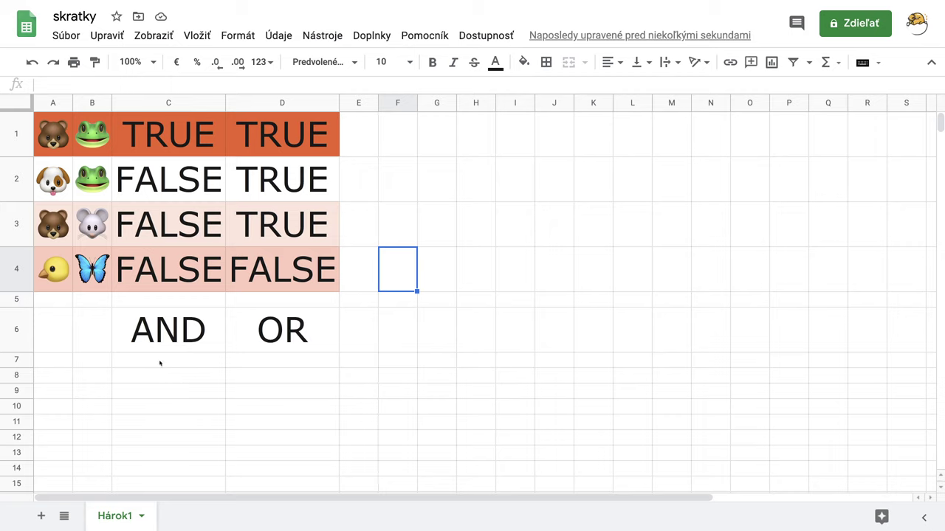
Step: Enter the logical operator || in D7 beneath the OR label
click(275, 366)
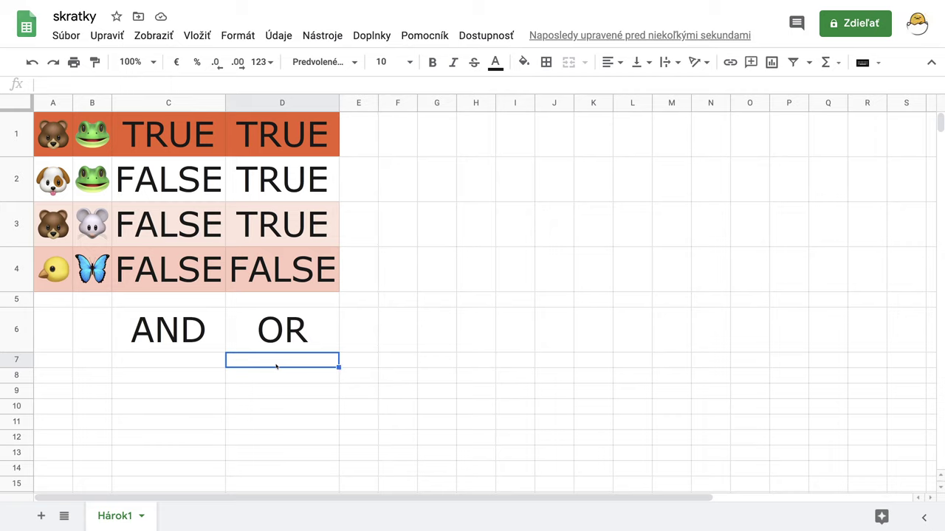
text(||)
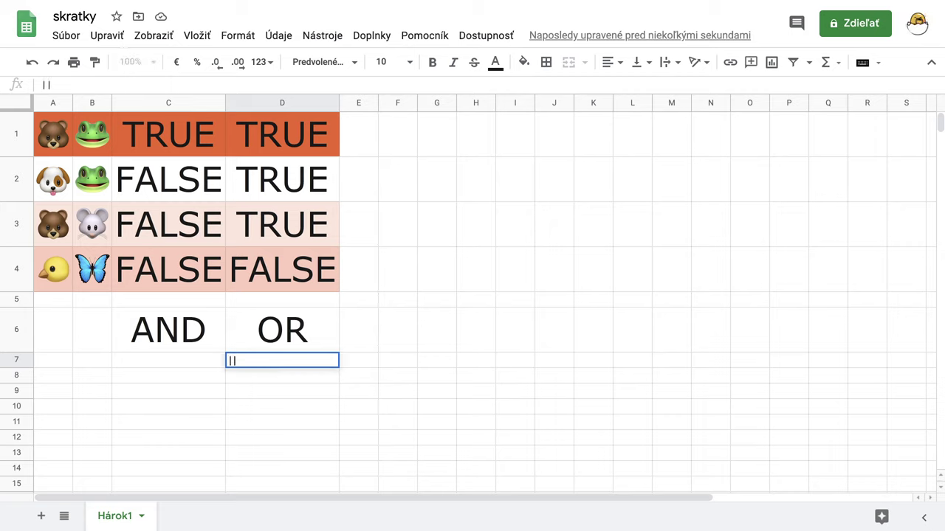
click(175, 365)
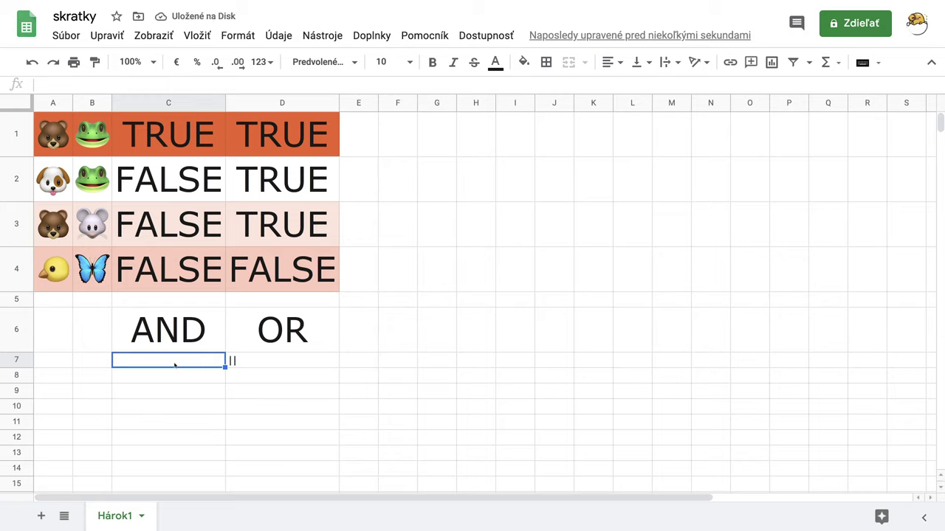
text(&&)
key(BackSpace)
key(BackSpace)
click(233, 361)
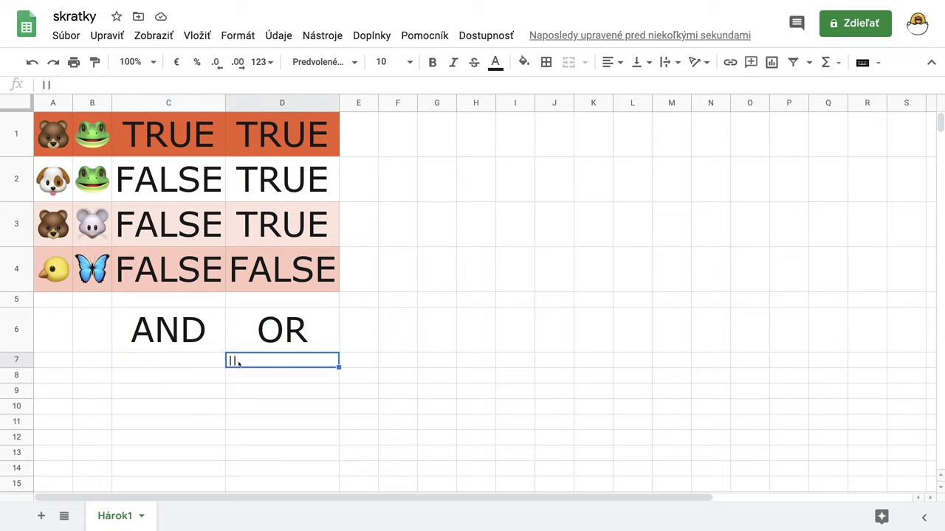